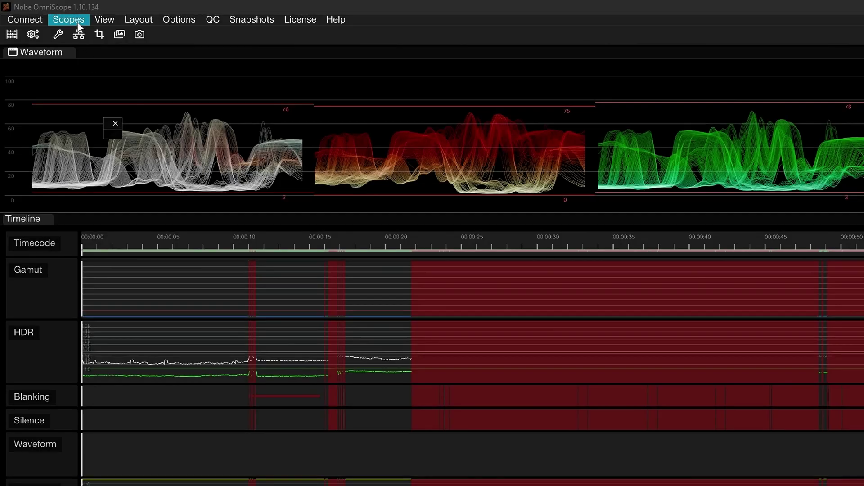
Add a MinMax scope, set its 'Dim the source image' to 50, and play the footage.
left_click(77, 20)
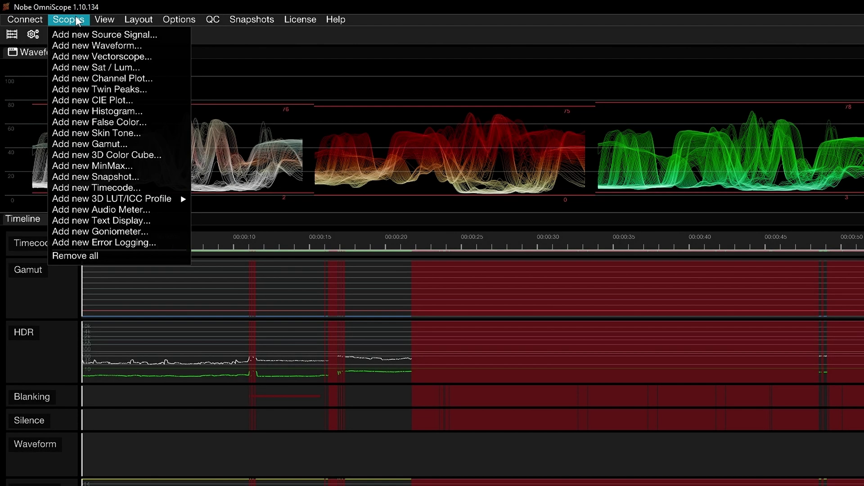
left_click(142, 164)
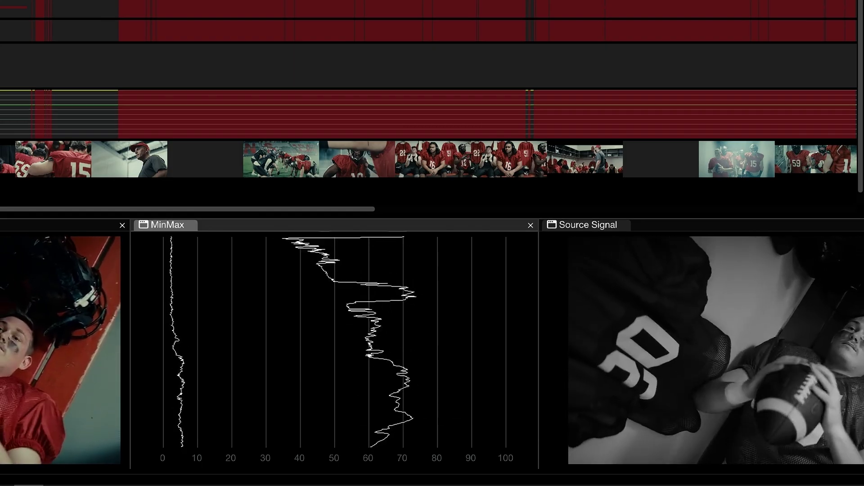
right_click(257, 341)
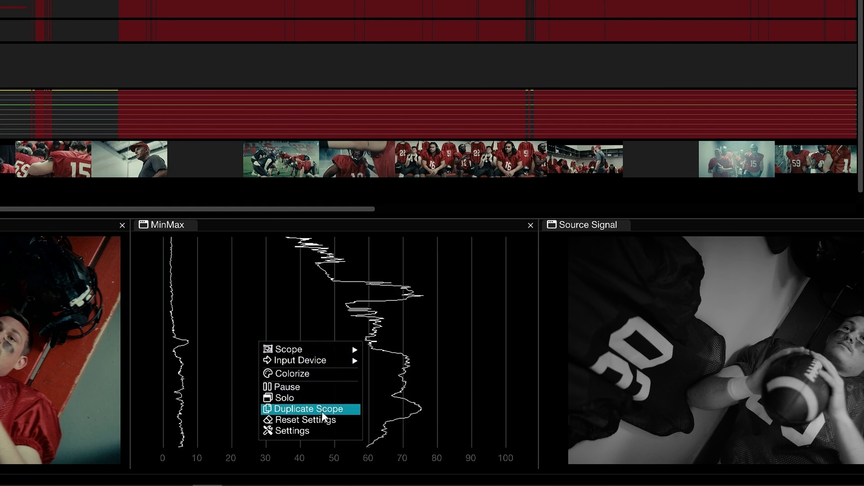
left_click(324, 428)
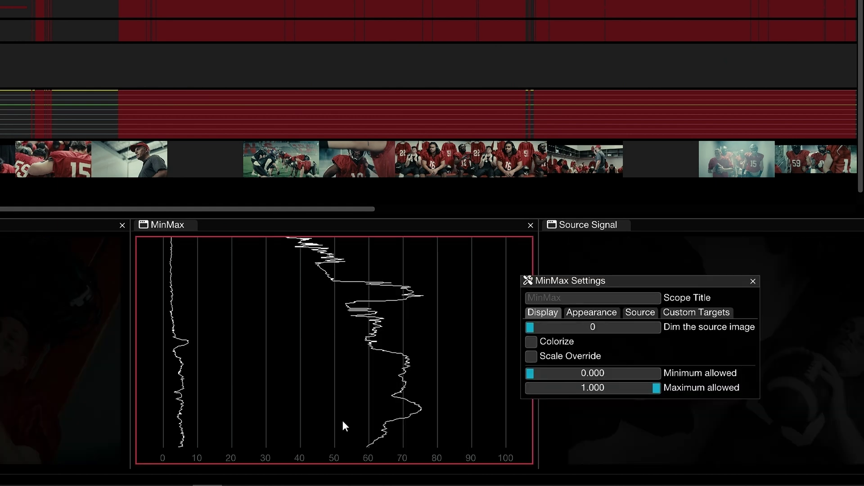
left_click_drag(532, 327, 593, 329)
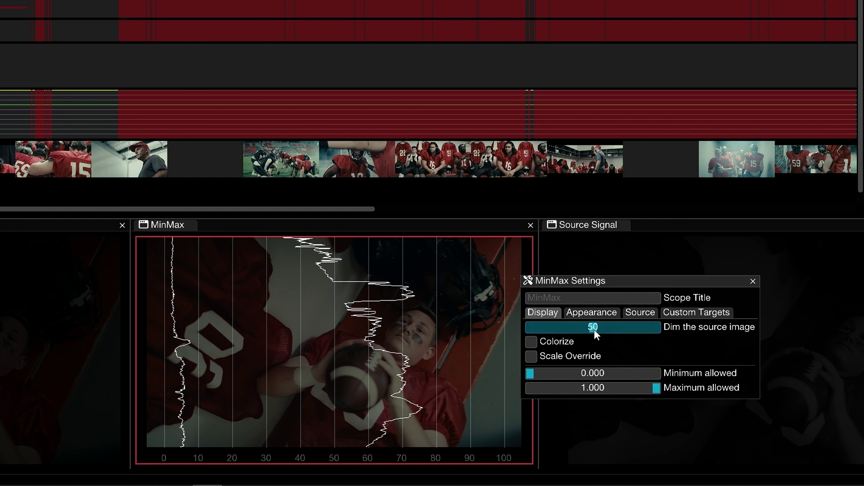
left_click(753, 280)
key("space")
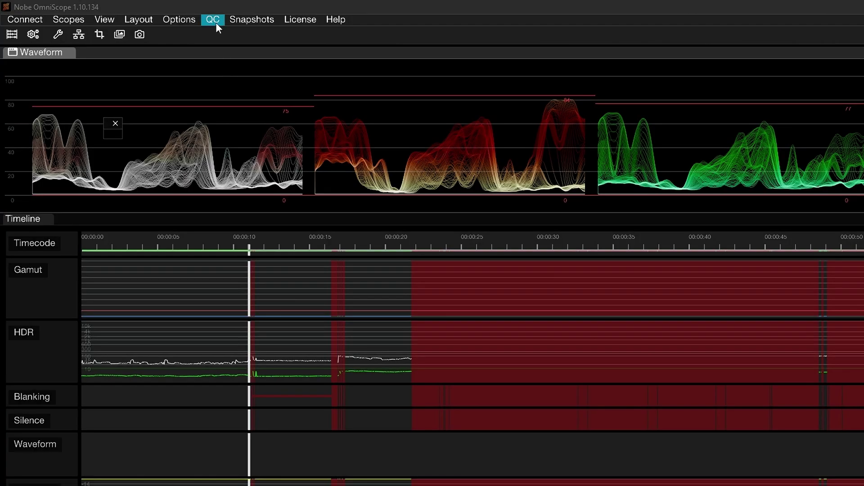
Turn on Enable Blanking Detection in the QC Blanking Detection settings.
left_click(214, 21)
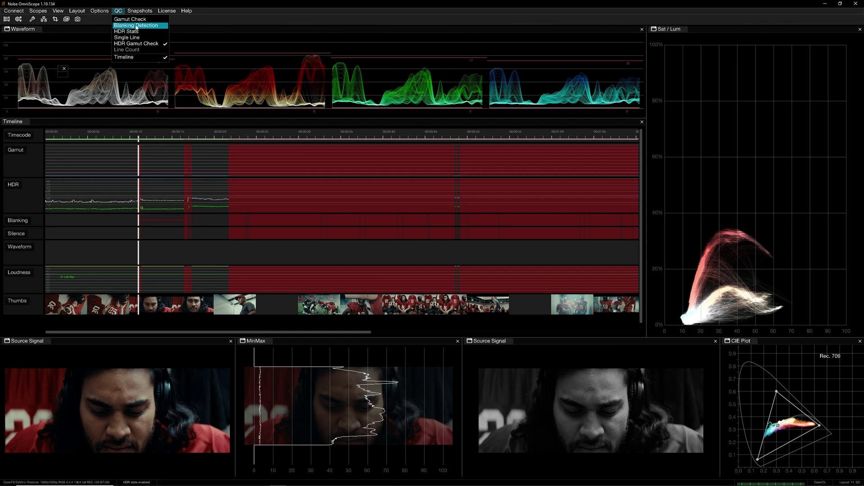
left_click(137, 25)
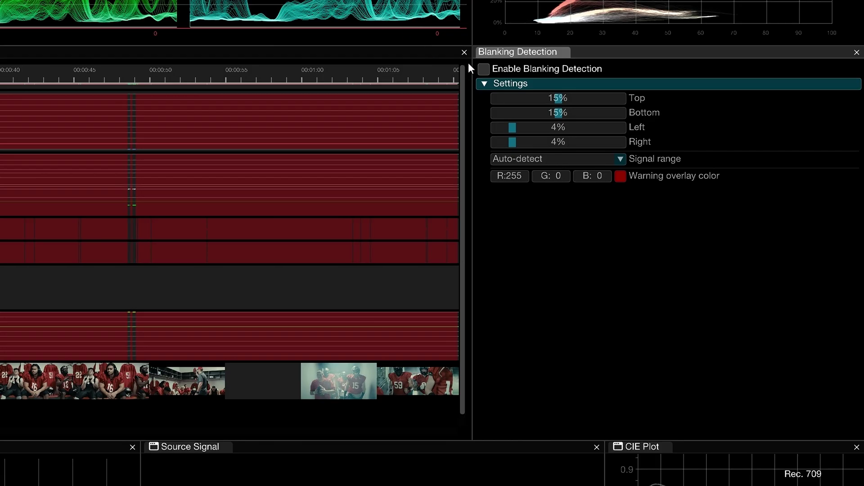
left_click(484, 69)
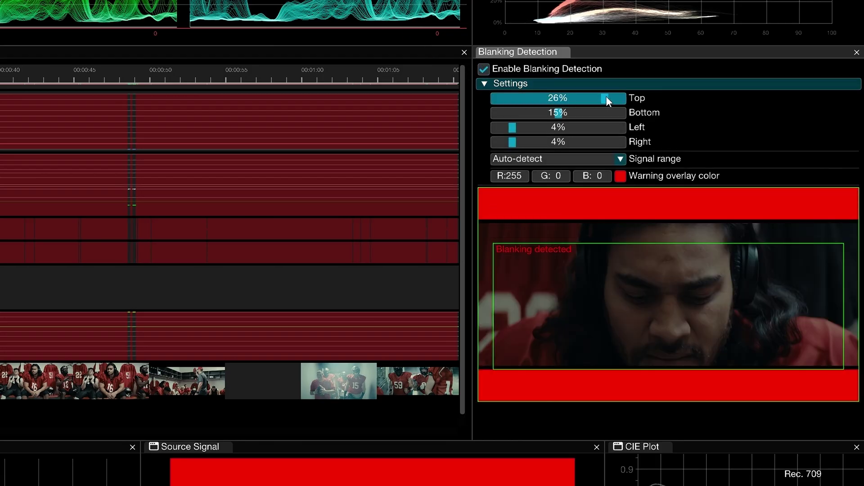
Try cyan for the warning overlay, revert to red, and keep Auto-detect signal range.
left_click(619, 176)
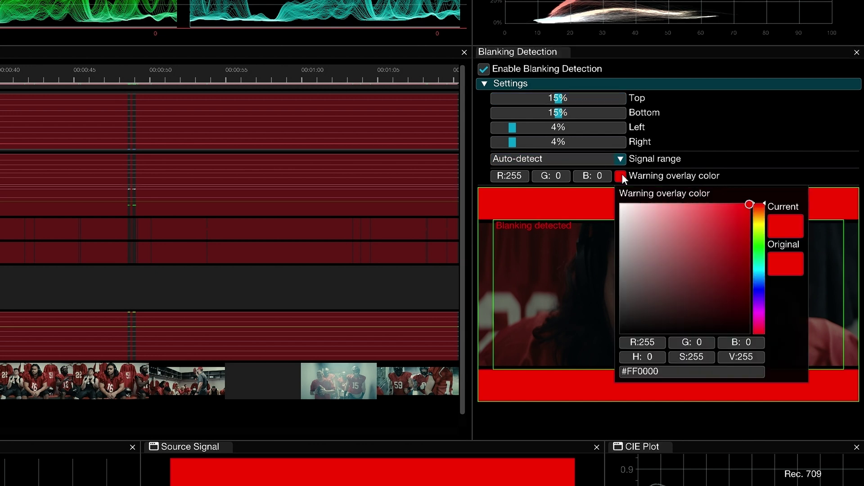
mouse_move(762, 205)
left_mouse_down()
mouse_move(763, 268)
mouse_move(764, 195)
left_mouse_up()
left_click(696, 155)
left_click(622, 160)
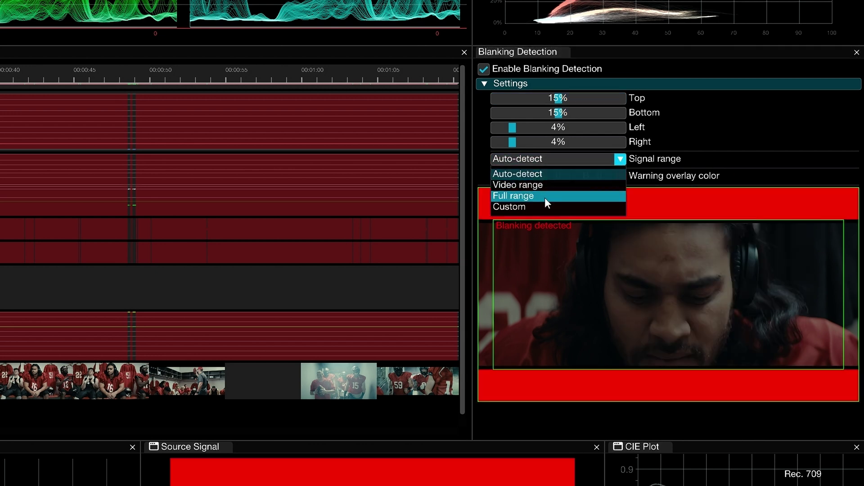
left_click(553, 175)
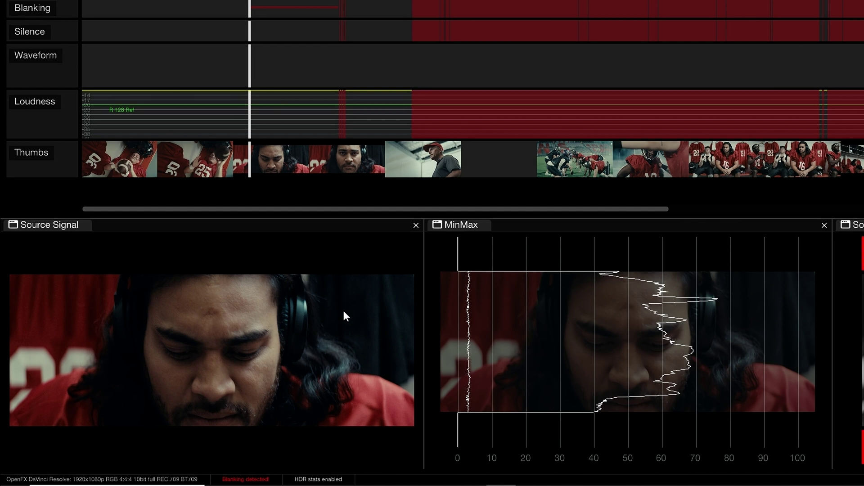
In the Source Signal viewer's QC settings, enable Blanking Alarm and Blinking alert overlay.
right_click(341, 312)
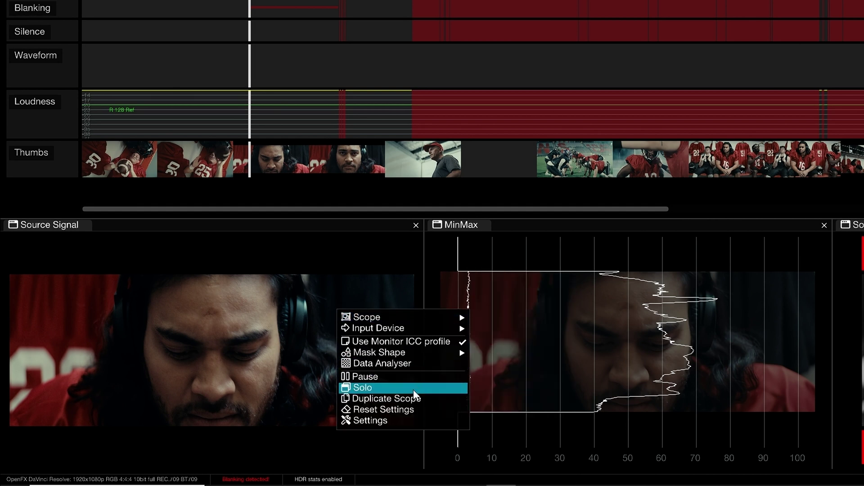
left_click(399, 419)
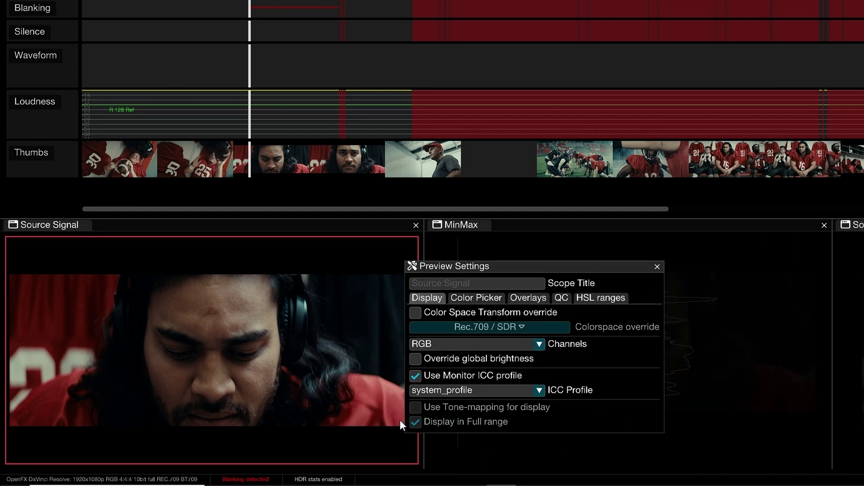
left_click(563, 301)
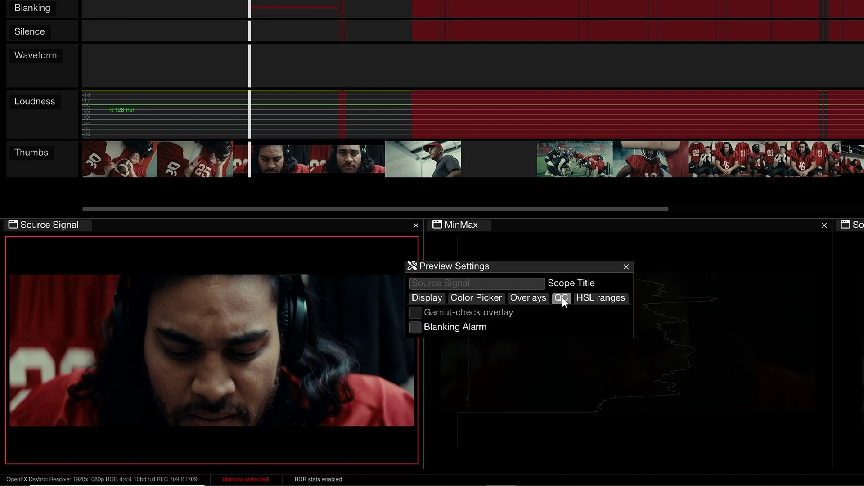
left_click(478, 327)
left_click(490, 342)
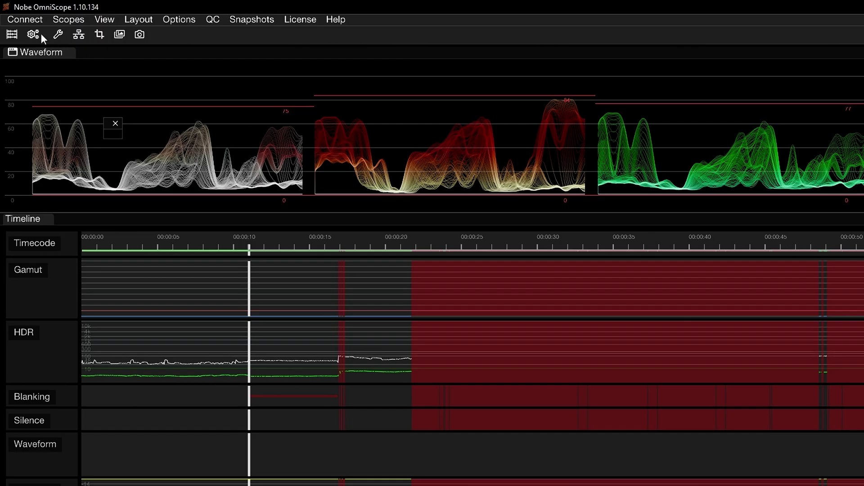
Choose 2.35 from the Aspect-ratio dropdown in the OpenFX DaVinci Resolve input settings.
left_click(18, 19)
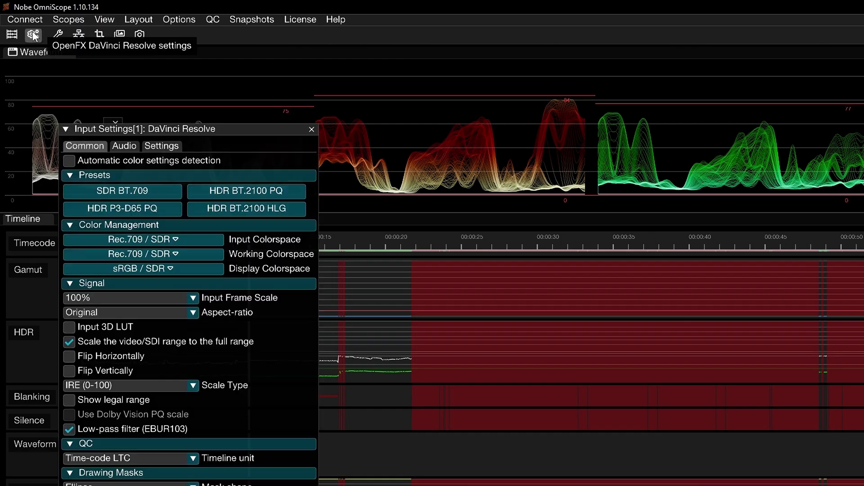
left_click(157, 312)
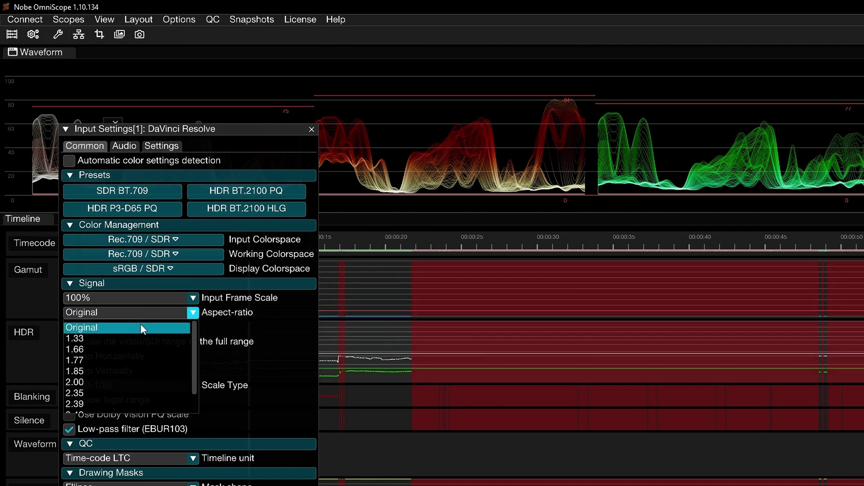
left_click(131, 393)
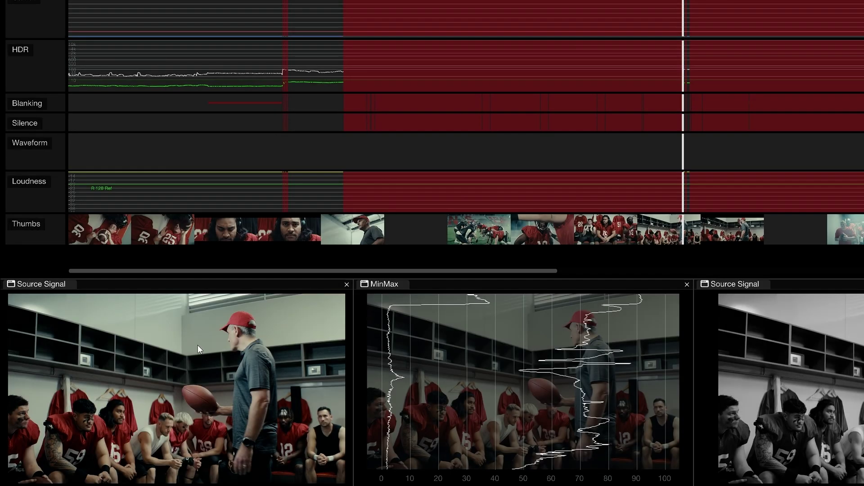
right_click(196, 344)
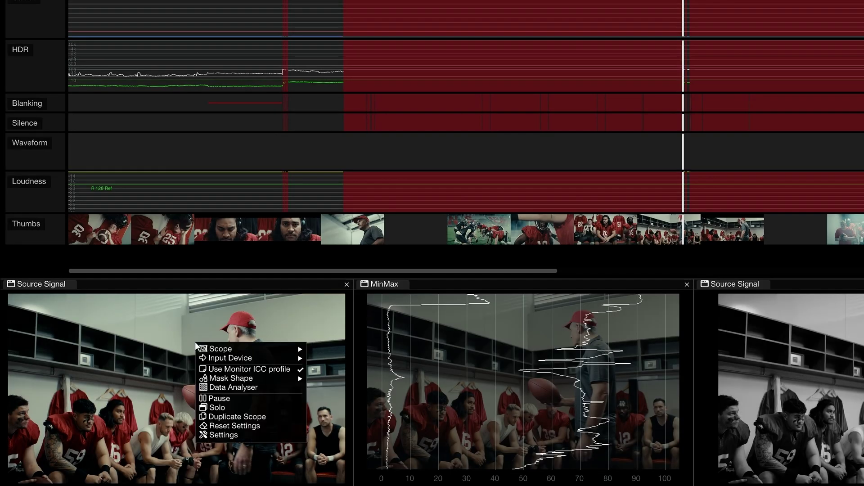
left_click(270, 387)
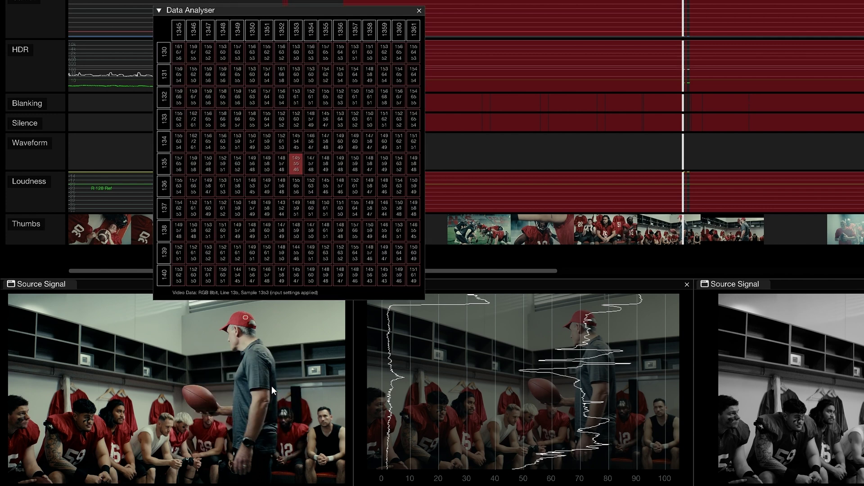
left_click_drag(271, 385, 192, 403)
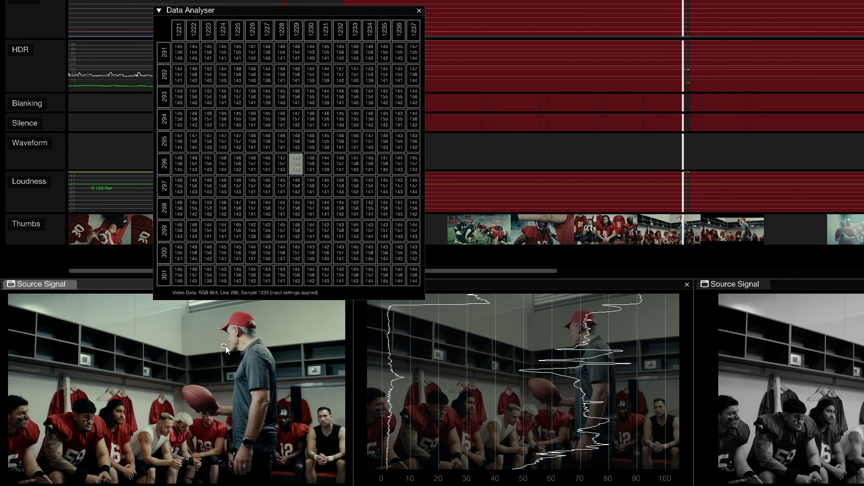
mouse_move(192, 403)
left_mouse_down()
mouse_move(235, 339)
mouse_move(237, 319)
left_mouse_up()
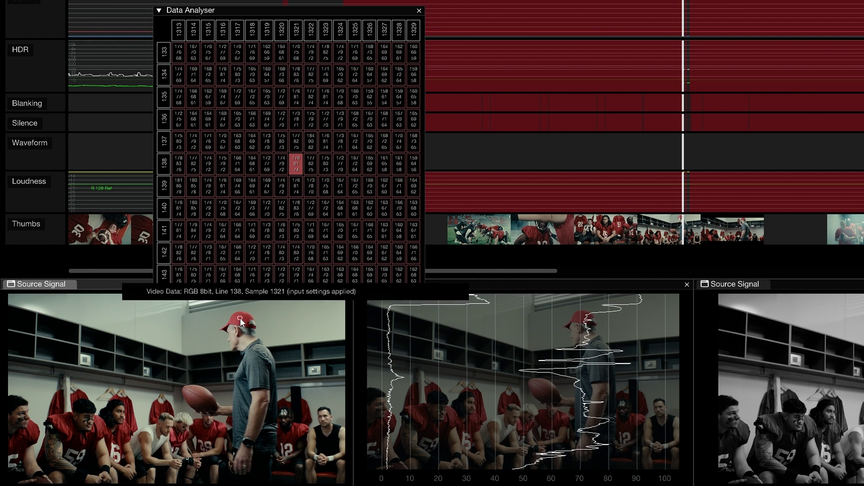
left_click(419, 11)
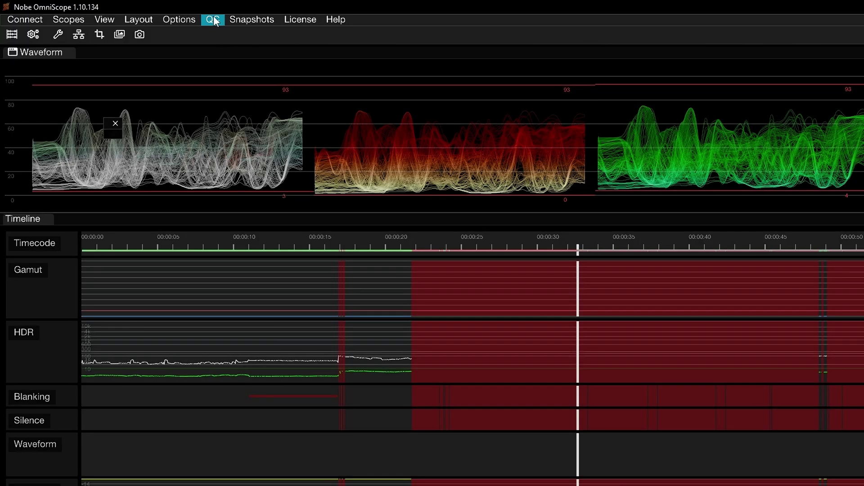
Open the Single Line panel and dock it above the MinMax scope.
left_click(217, 21)
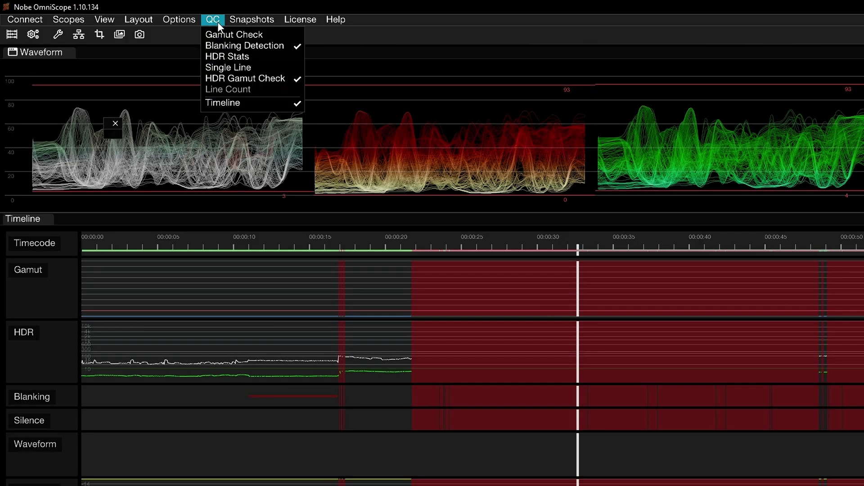
left_click(260, 66)
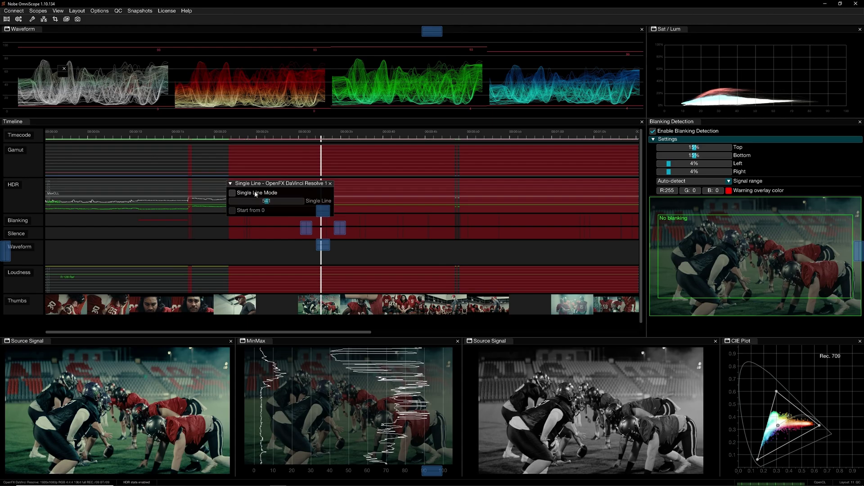
mouse_move(251, 181)
left_mouse_down()
mouse_move(306, 342)
mouse_move(350, 391)
left_mouse_up()
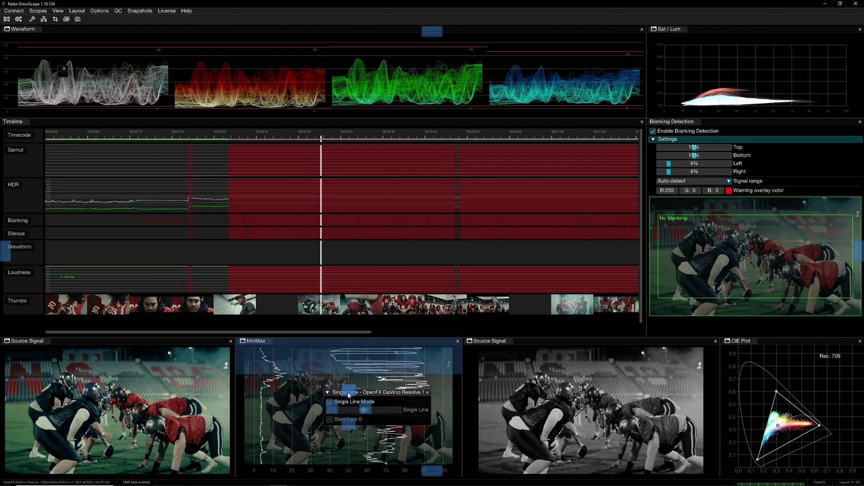
Enable Single Line Mode and move the analysed line to about 140.
left_click(243, 350)
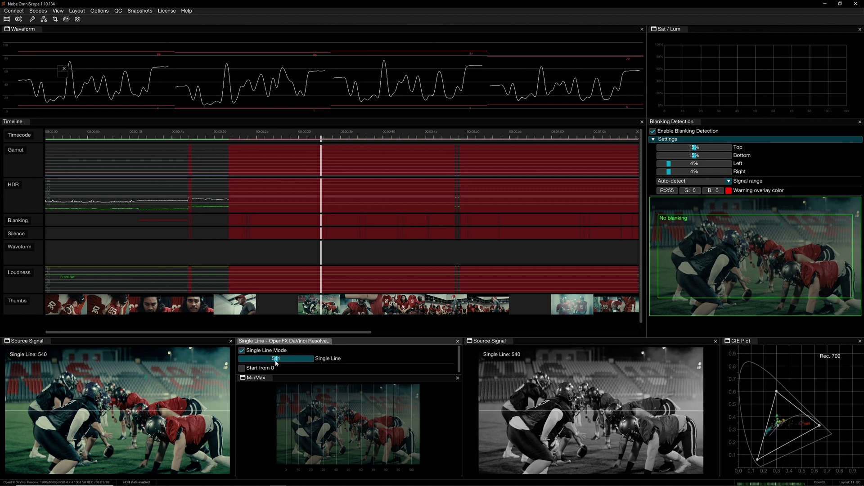
mouse_move(275, 362)
left_mouse_down()
mouse_move(251, 359)
mouse_move(290, 362)
left_mouse_up()
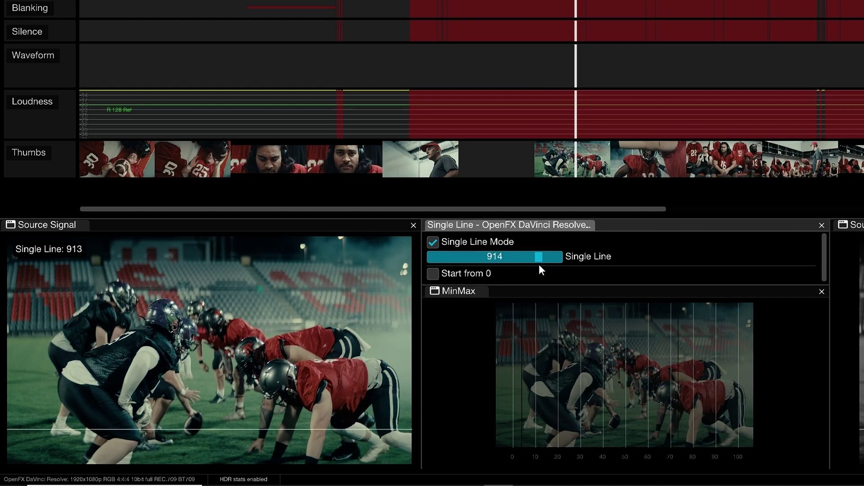
left_click_drag(551, 263, 525, 262)
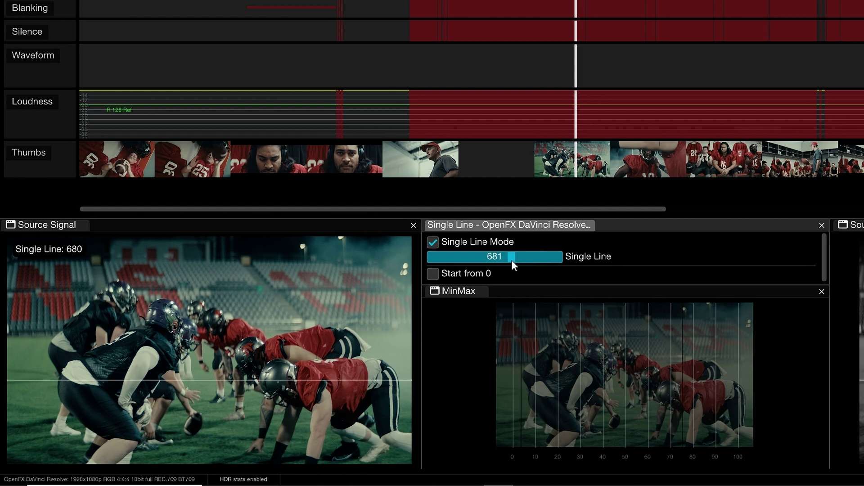
left_click_drag(461, 253, 449, 253)
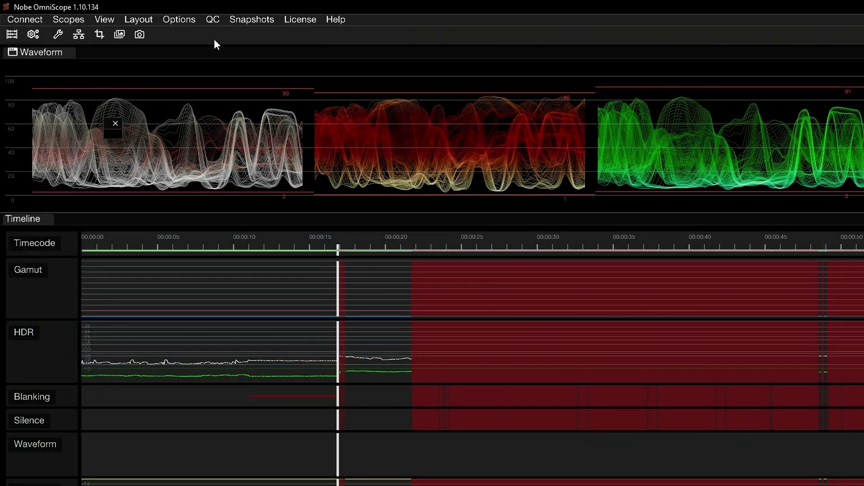
Open HDR Stats and enable Calculate MaxFALL & MaxCLL.
left_click(212, 20)
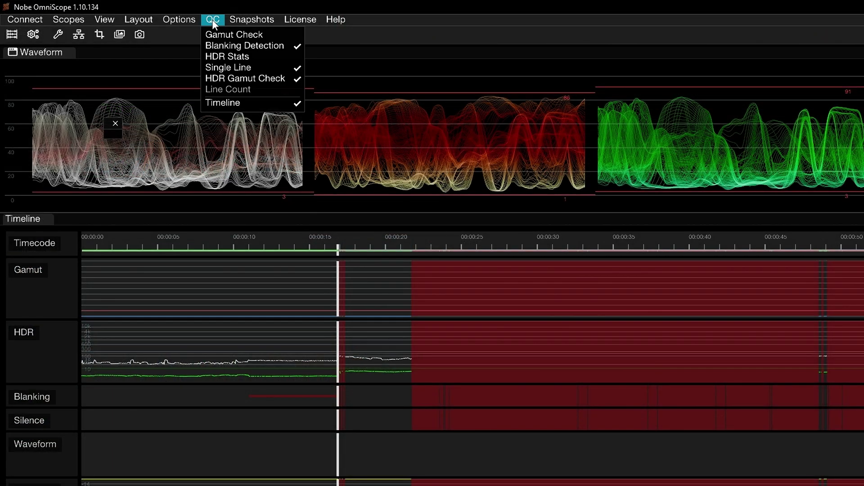
left_click(257, 55)
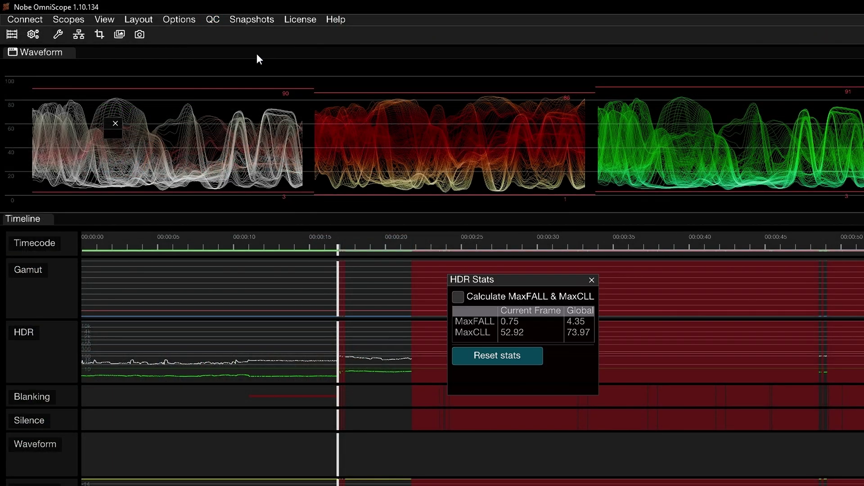
left_click(459, 297)
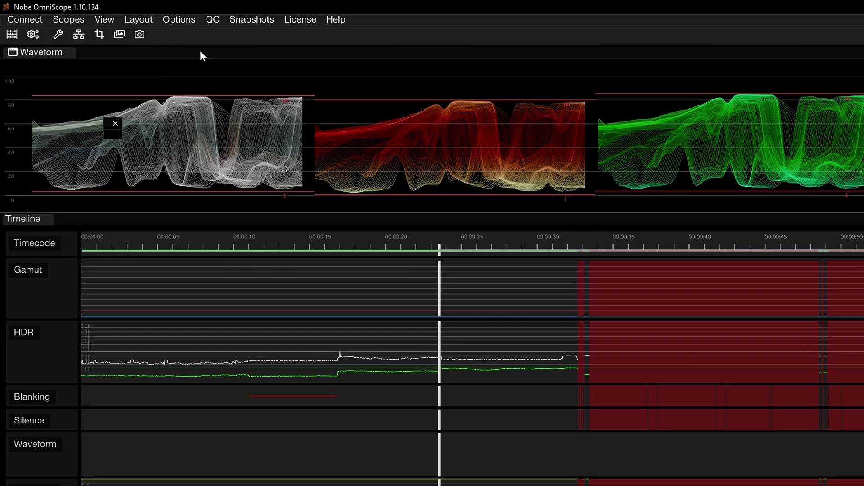
Change the QC Timeline warning colour's hue in Preferences, then add the HDR Gamut track.
left_click(105, 12)
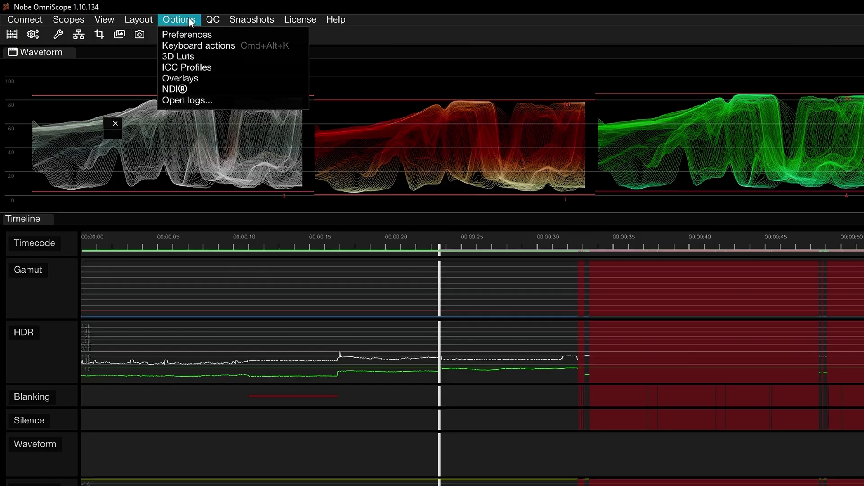
left_click(217, 33)
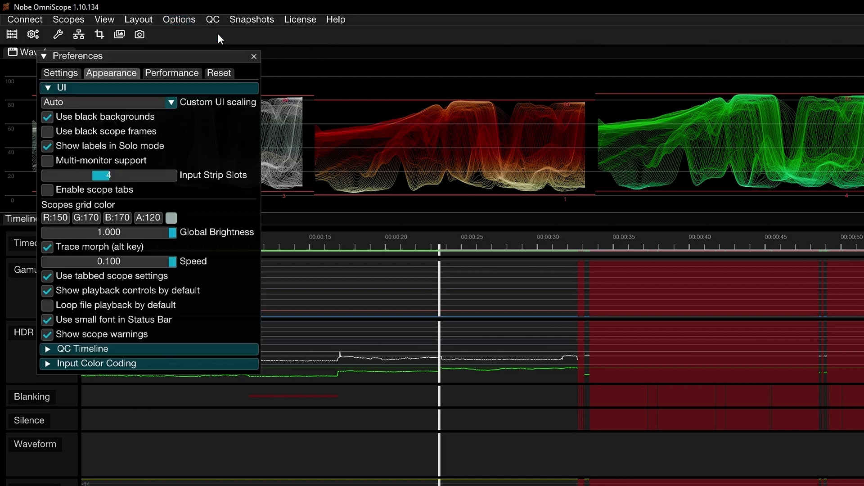
left_click(151, 348)
left_click(174, 363)
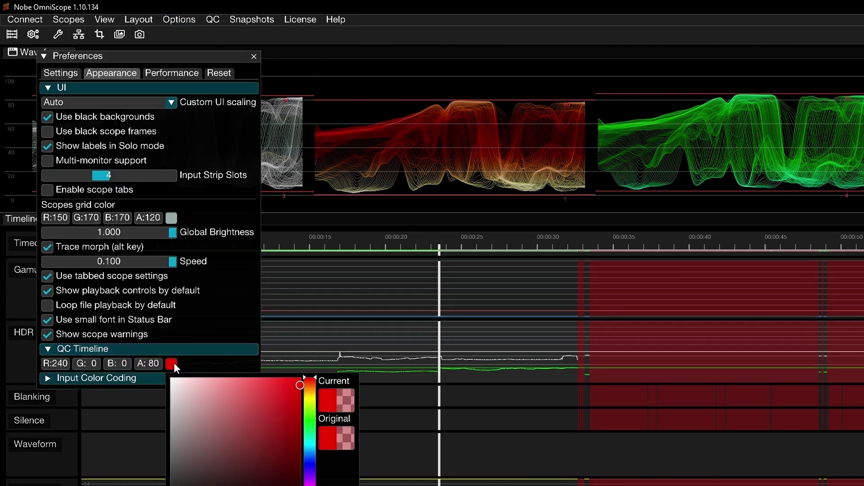
mouse_move(309, 383)
left_mouse_down()
mouse_move(320, 449)
mouse_move(323, 374)
left_mouse_up()
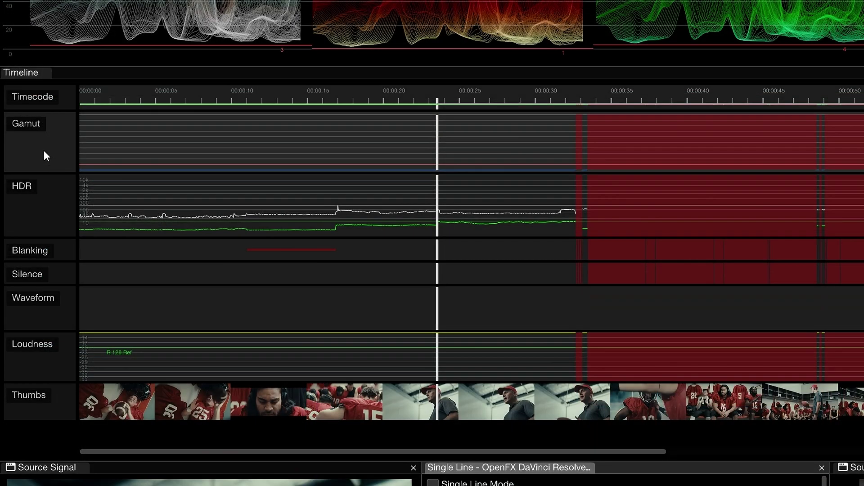
right_click(44, 151)
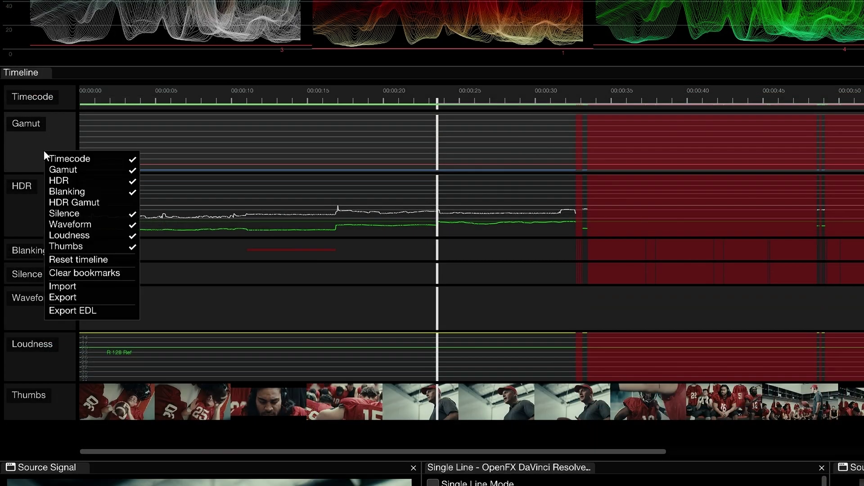
left_click(114, 205)
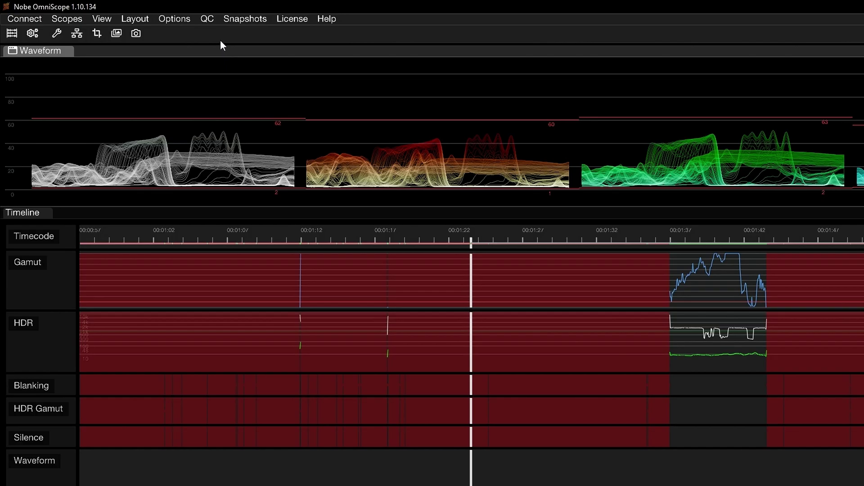
Open Gamut Check from the QC tools and tick Enable Gamut Check.
left_click(208, 18)
left_click(215, 34)
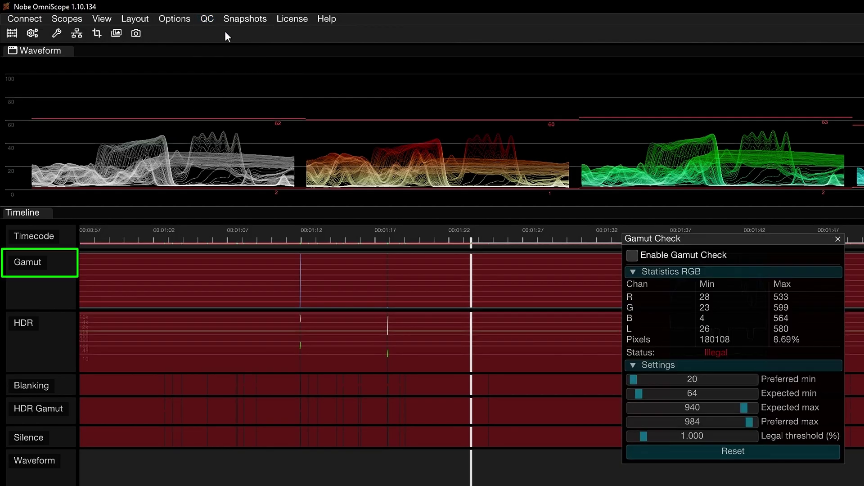
left_click(631, 257)
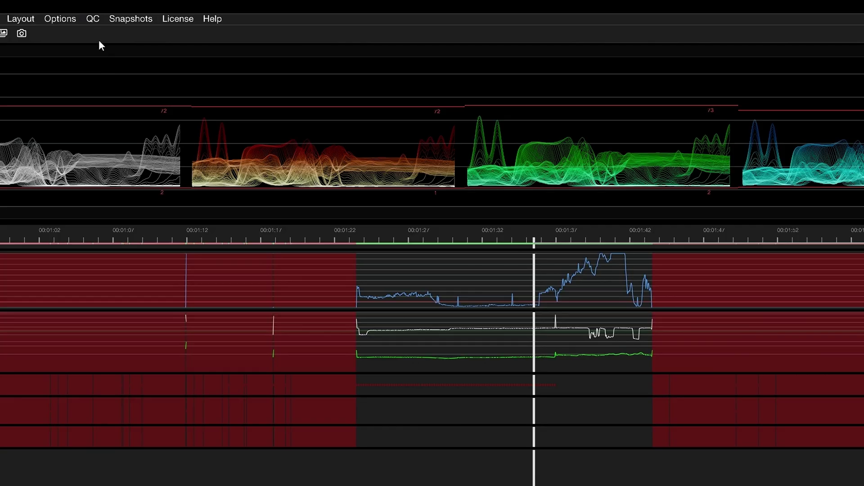
Reopen the HDR Stats panel from the QC tools list.
left_click(95, 22)
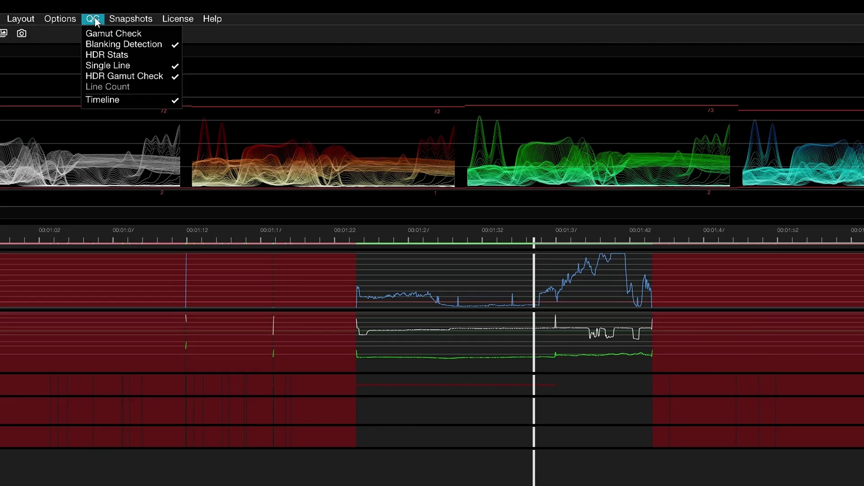
left_click(128, 53)
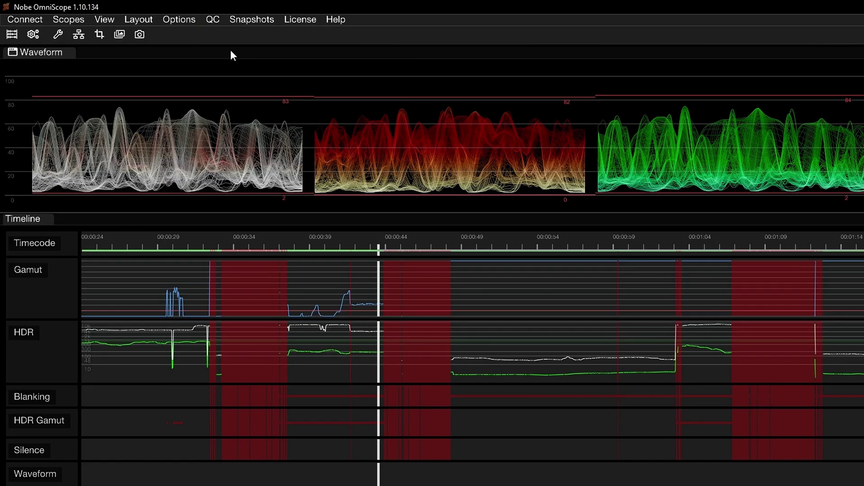
Make the Waveform track slightly taller and move the Thumbs track just under Timecode.
left_click(212, 18)
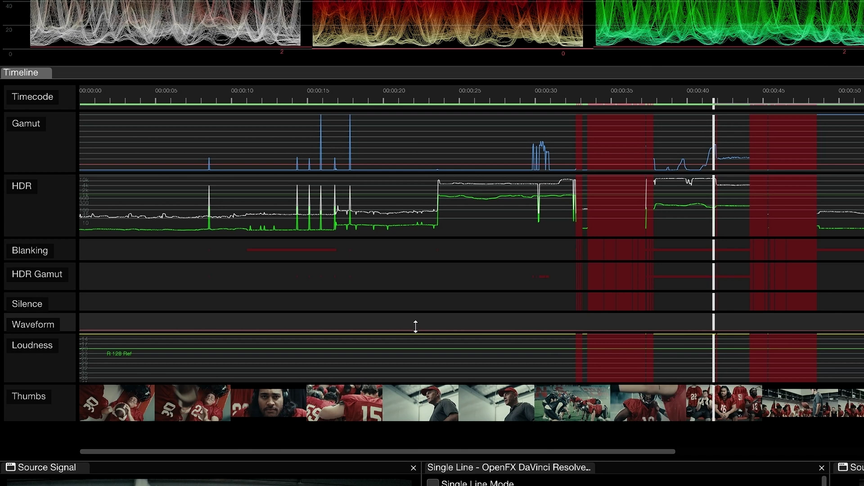
mouse_move(415, 326)
left_mouse_down()
mouse_move(421, 372)
mouse_move(419, 335)
left_mouse_up()
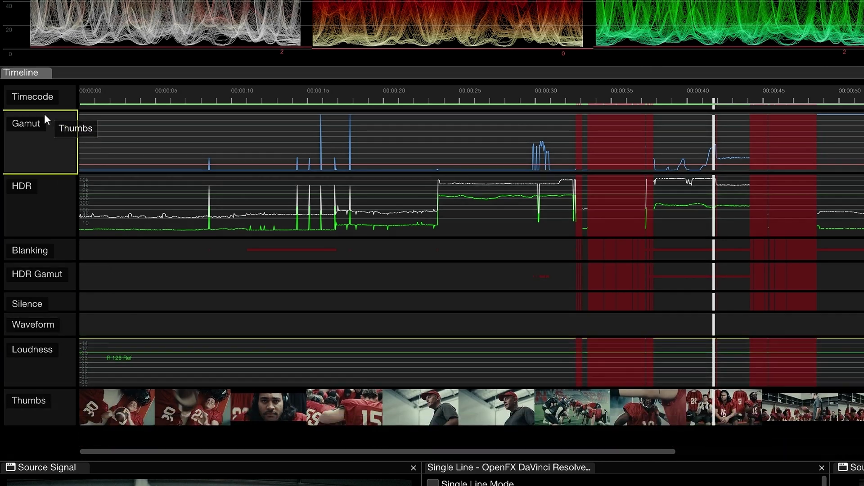
left_click_drag(42, 373, 44, 120)
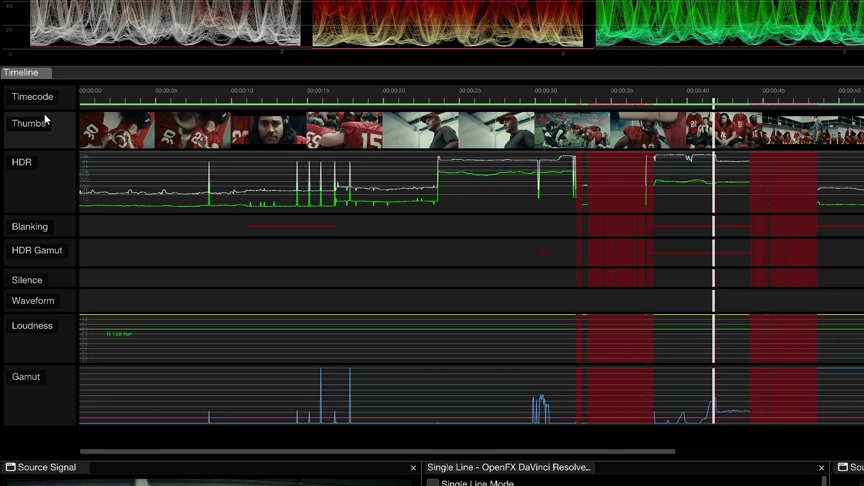
Export the OmniScope QC events as an EDL and open Resolve's Quality Control timeline import options.
right_click(62, 140)
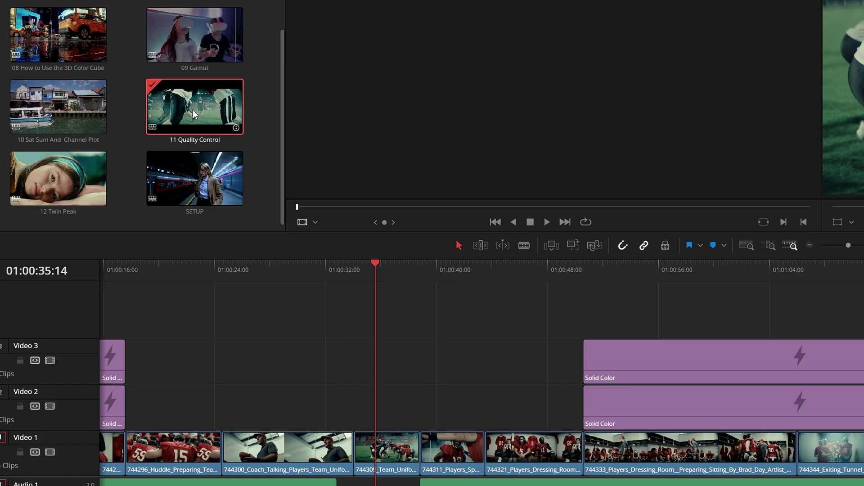
right_click(192, 110)
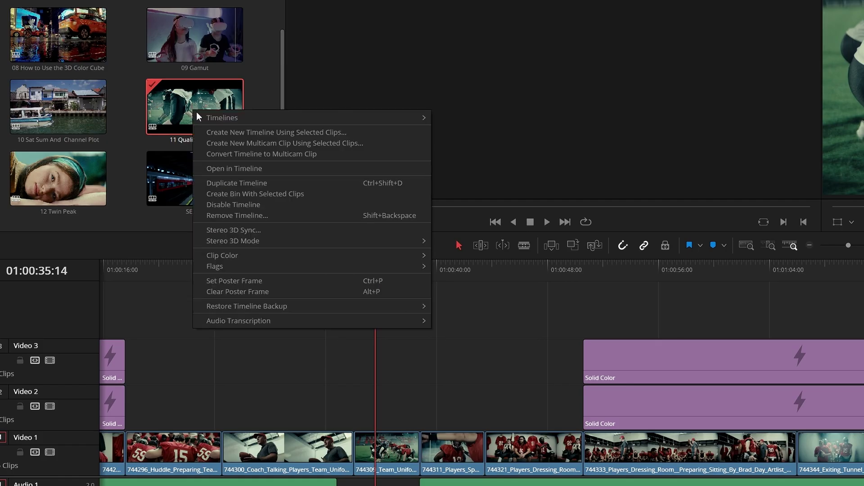
mouse_move(310, 118)
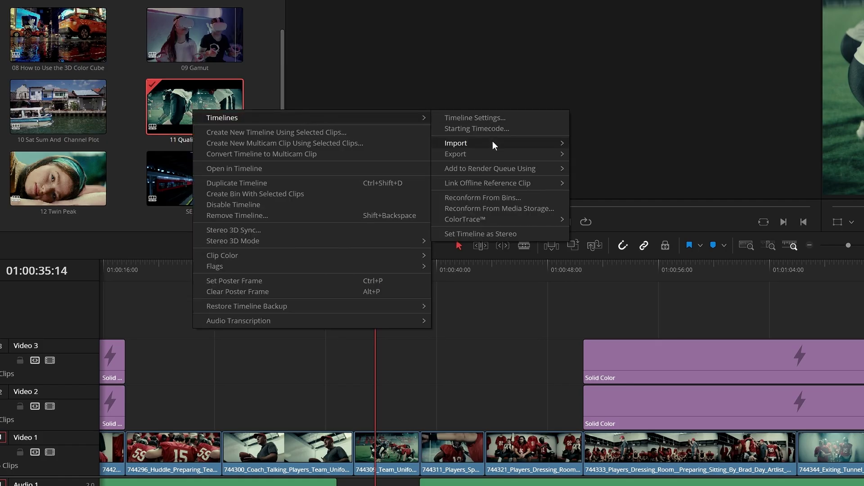
mouse_move(455, 143)
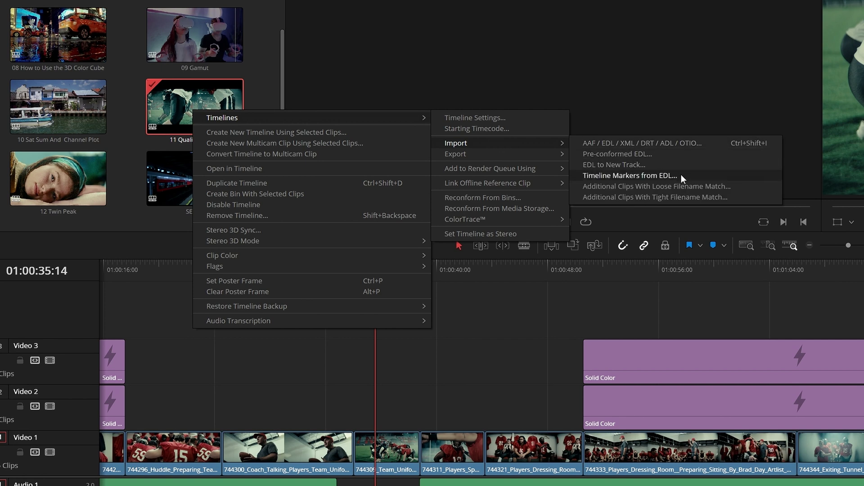
Import the exported EDL into the Quality Control timeline as timeline markers.
left_click(681, 174)
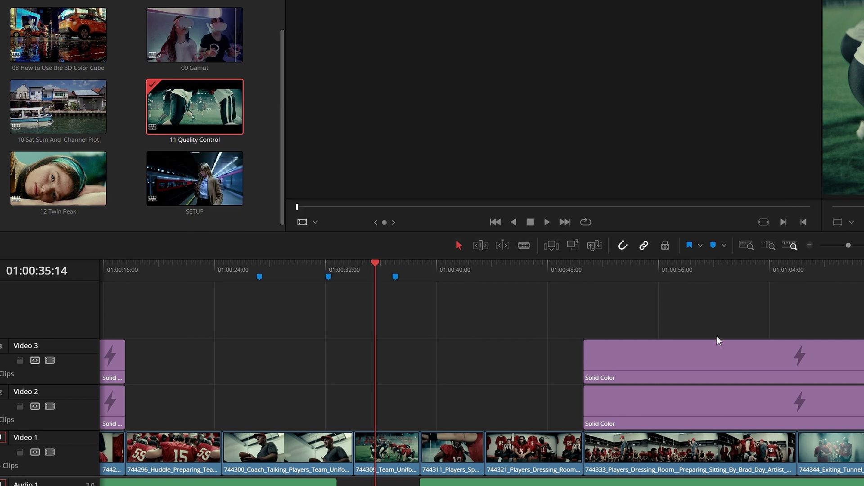